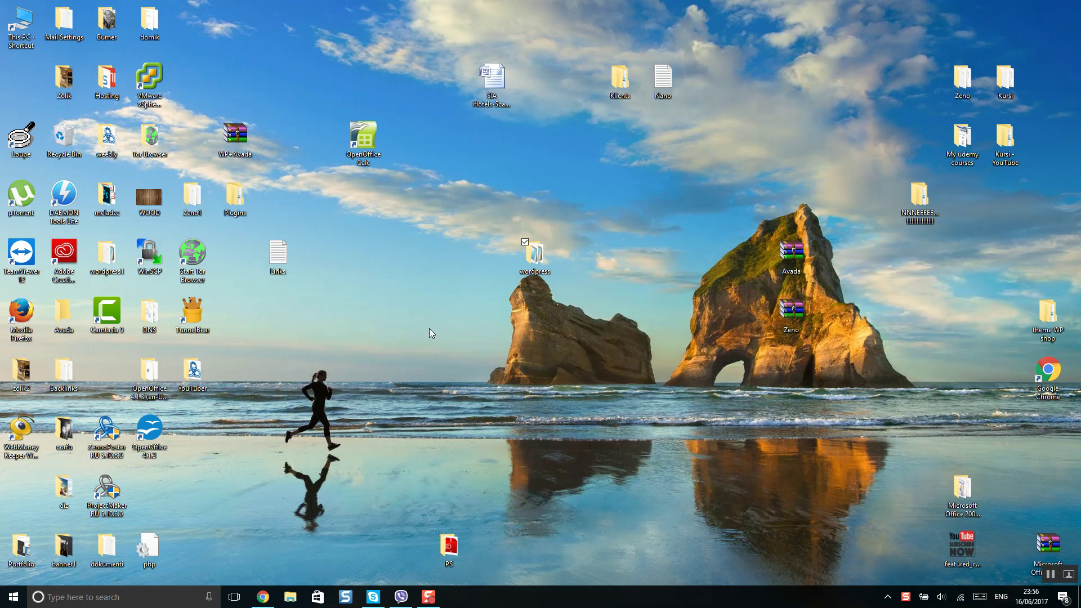
# Step: Bring up the WooCommerce guide on increasing the WordPress memory limit in Chrome
pyautogui.click(263, 597)
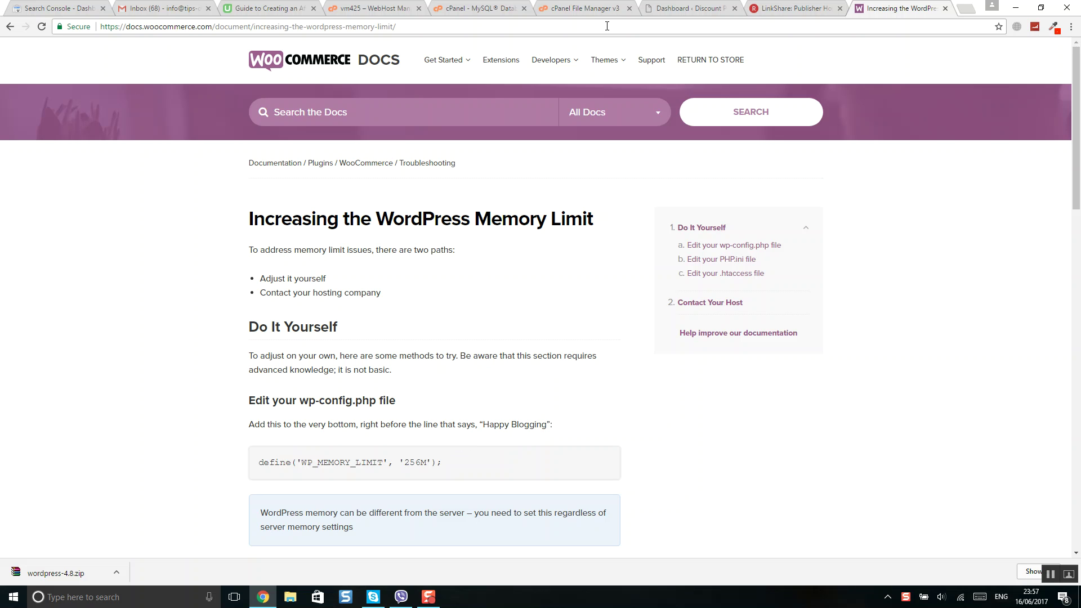
# Step: Open public_html's wp-config.php in the File Manager code editor
pyautogui.click(584, 9)
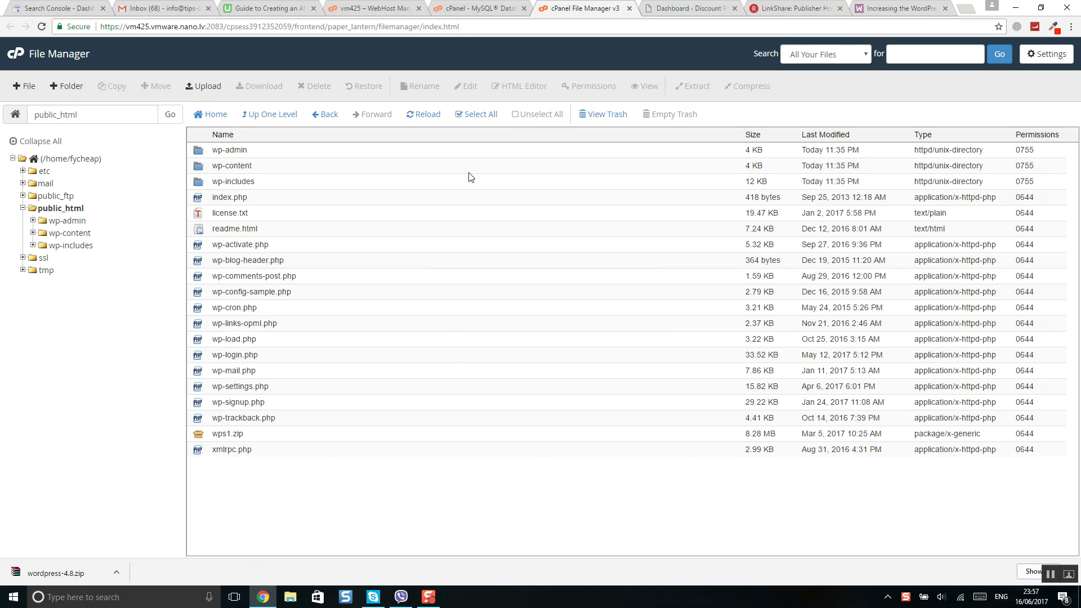
pyautogui.doubleClick(265, 152)
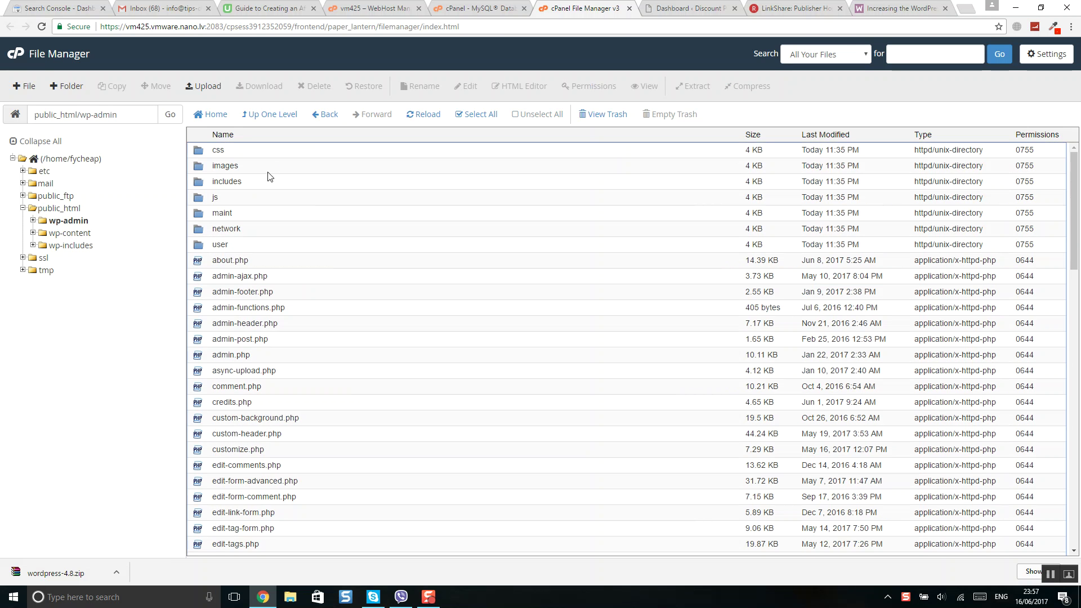
pyautogui.scroll(-5, 296, 313)
pyautogui.scroll(-5, 296, 317)
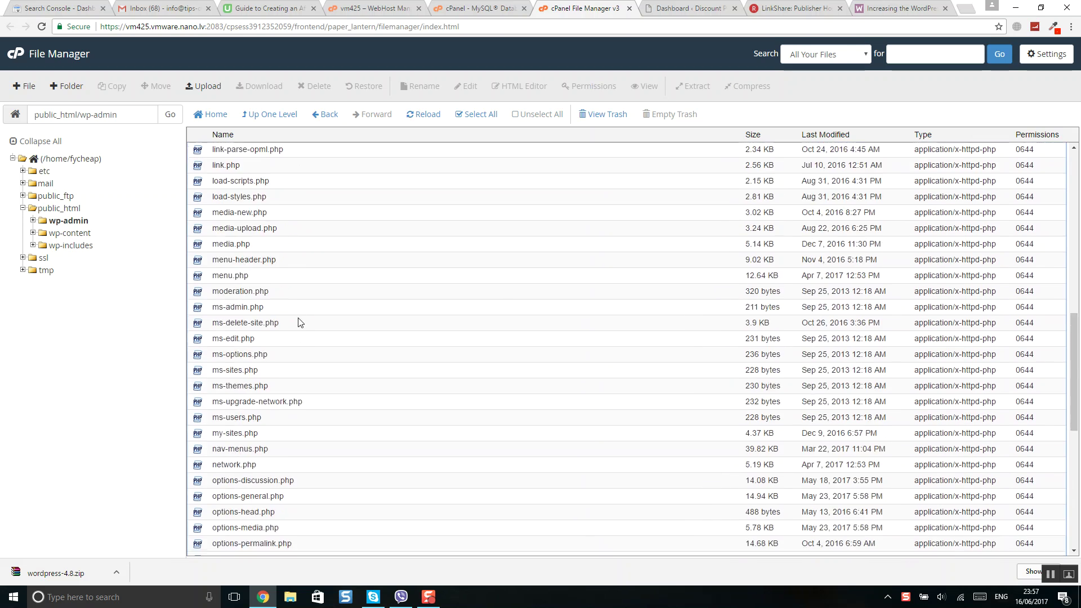
pyautogui.scroll(-5, 294, 321)
pyautogui.scroll(2, 293, 321)
pyautogui.scroll(5, 292, 325)
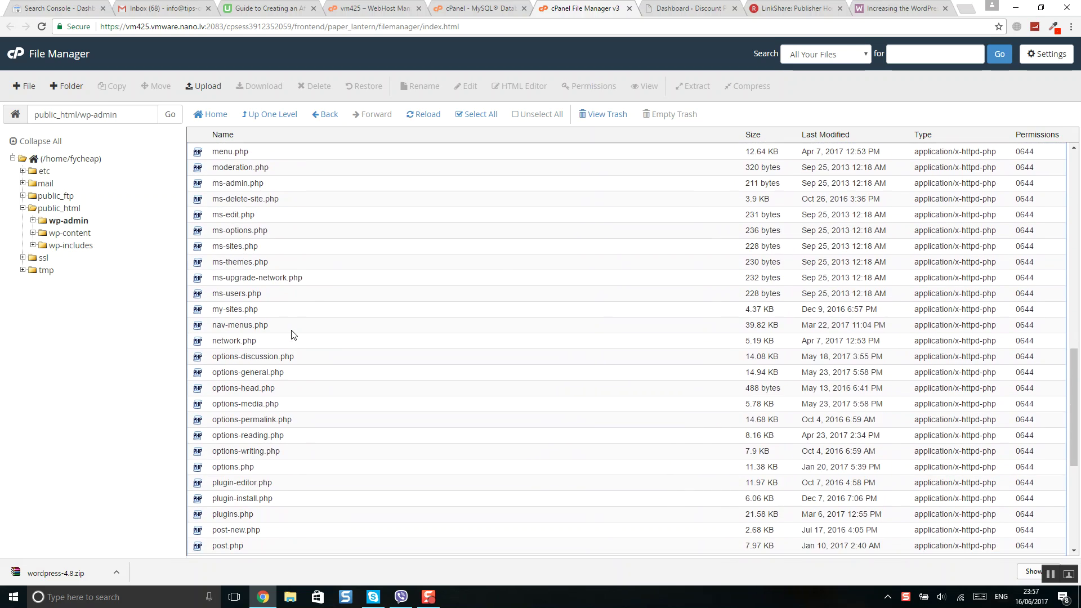
pyautogui.scroll(4, 292, 334)
pyautogui.scroll(4, 291, 334)
pyautogui.scroll(5, 288, 304)
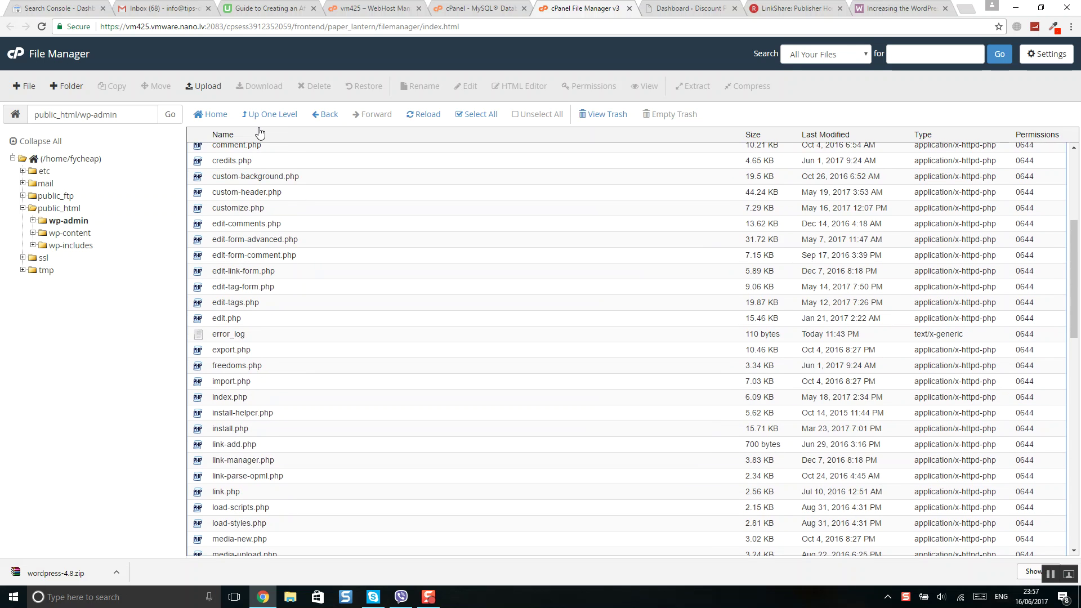
pyautogui.scroll(2, 280, 166)
pyautogui.scroll(5, 280, 165)
pyautogui.click(270, 114)
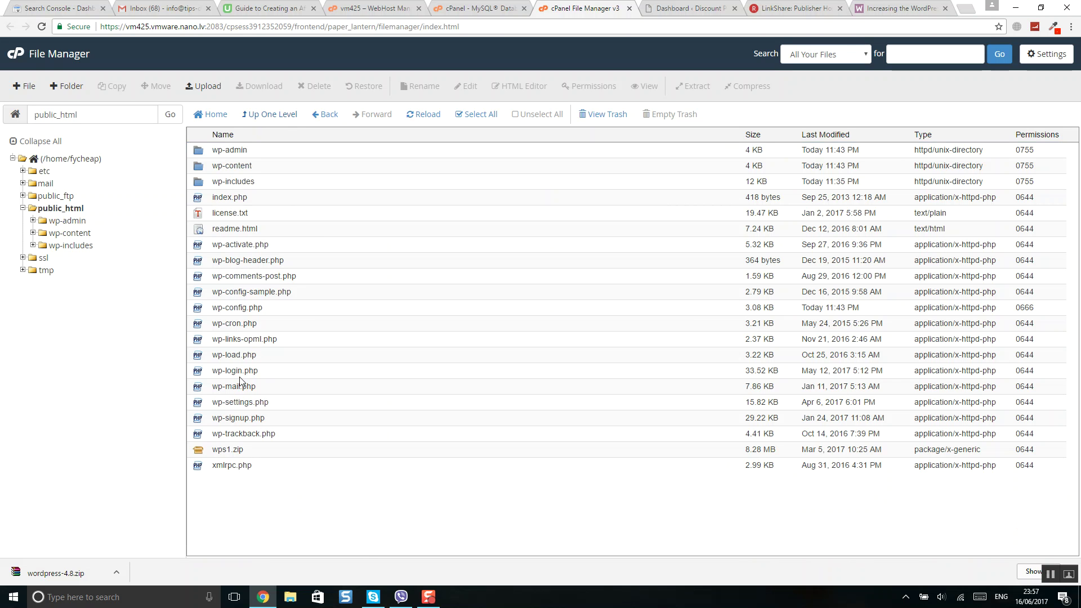
pyautogui.click(269, 312)
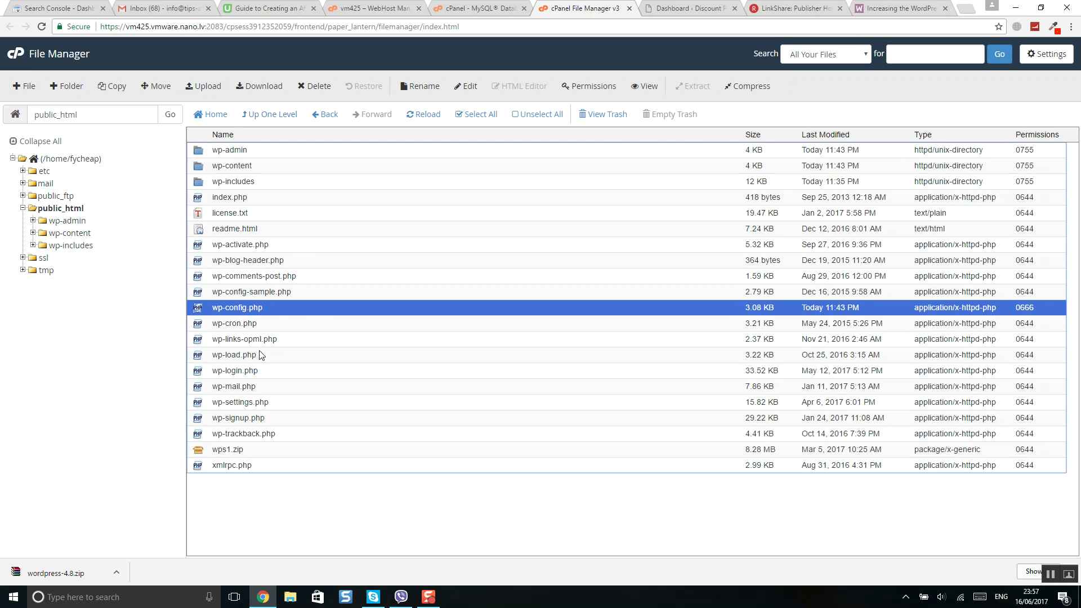
pyautogui.rightClick(269, 314)
pyautogui.click(296, 355)
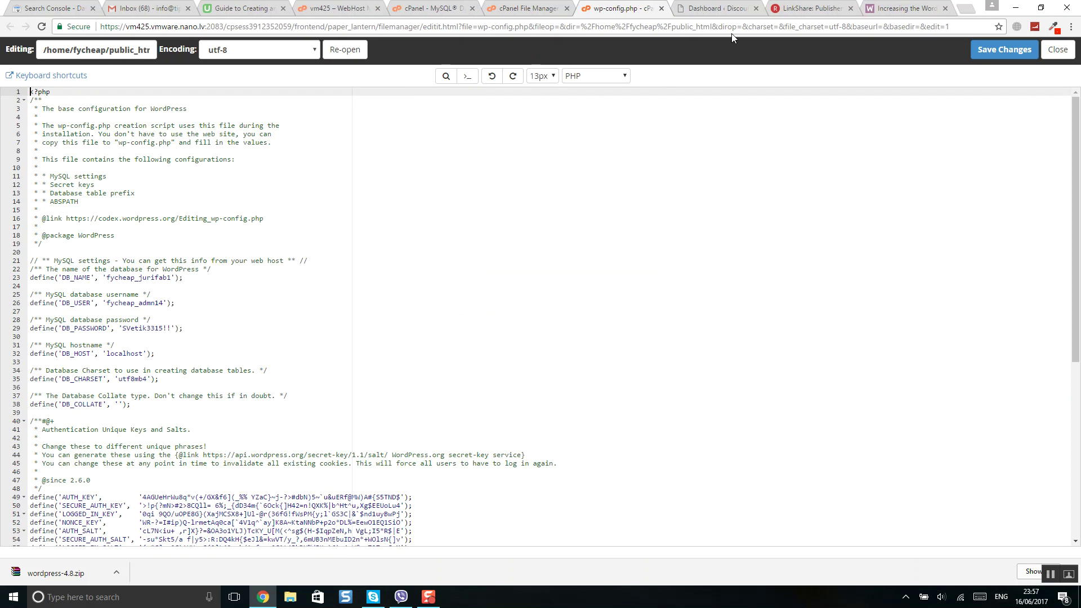
# Step: Copy the WP_MEMORY_LIMIT define line from the WooCommerce guide
pyautogui.click(904, 9)
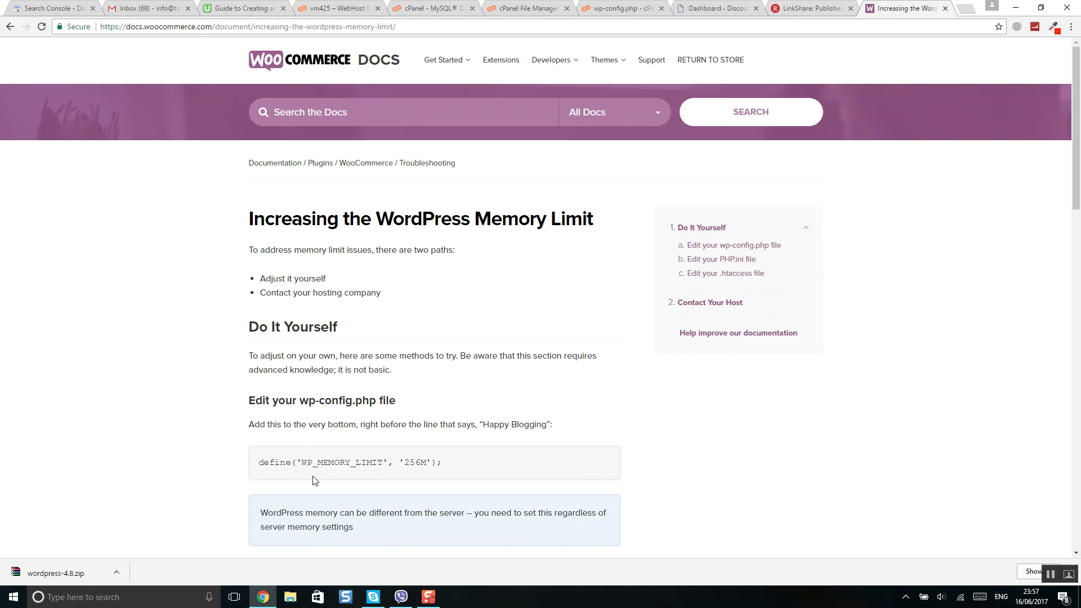
pyautogui.moveTo(260, 463); pyautogui.dragTo(446, 463)
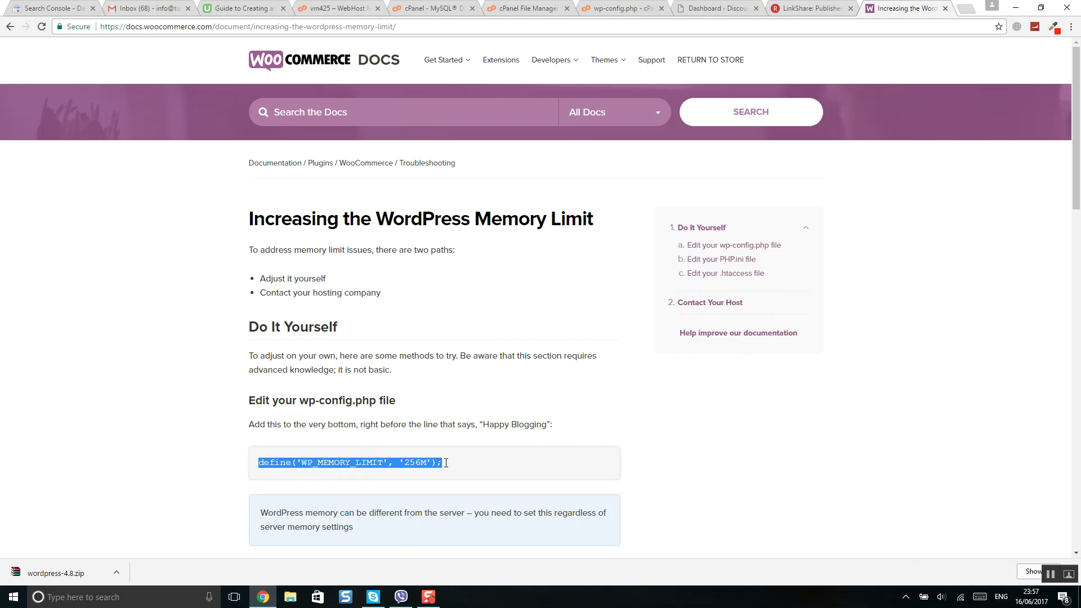
pyautogui.rightClick(433, 464)
pyautogui.click(448, 473)
pyautogui.click(718, 7)
# Step: Paste the 256M memory limit define on line 24 of wp-config.php and save
pyautogui.click(621, 9)
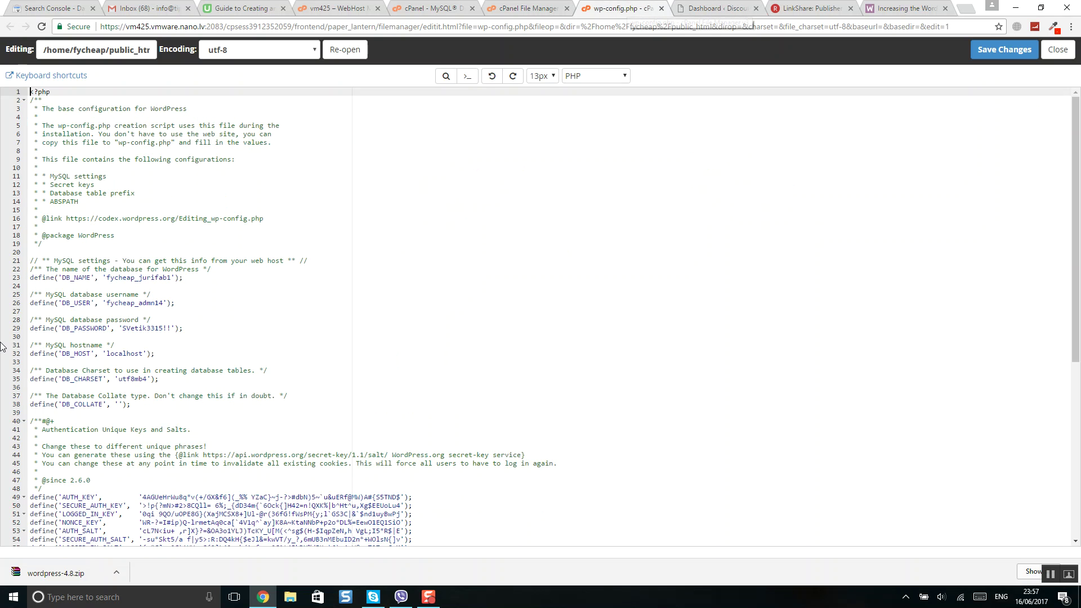
pyautogui.click(52, 285)
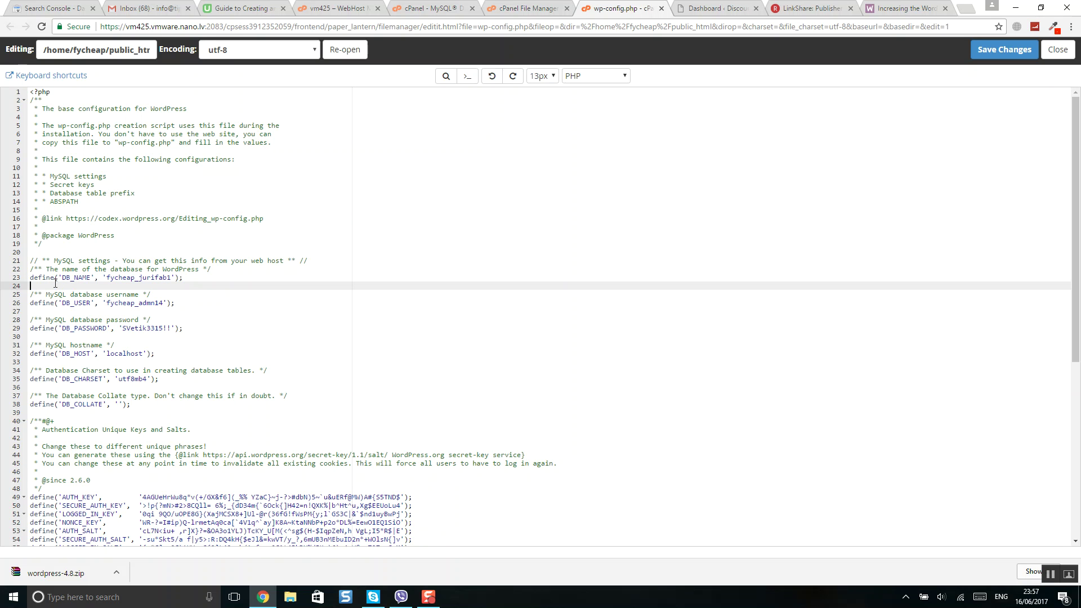
pyautogui.rightClick(46, 286)
pyautogui.click(73, 358)
pyautogui.press('Return')
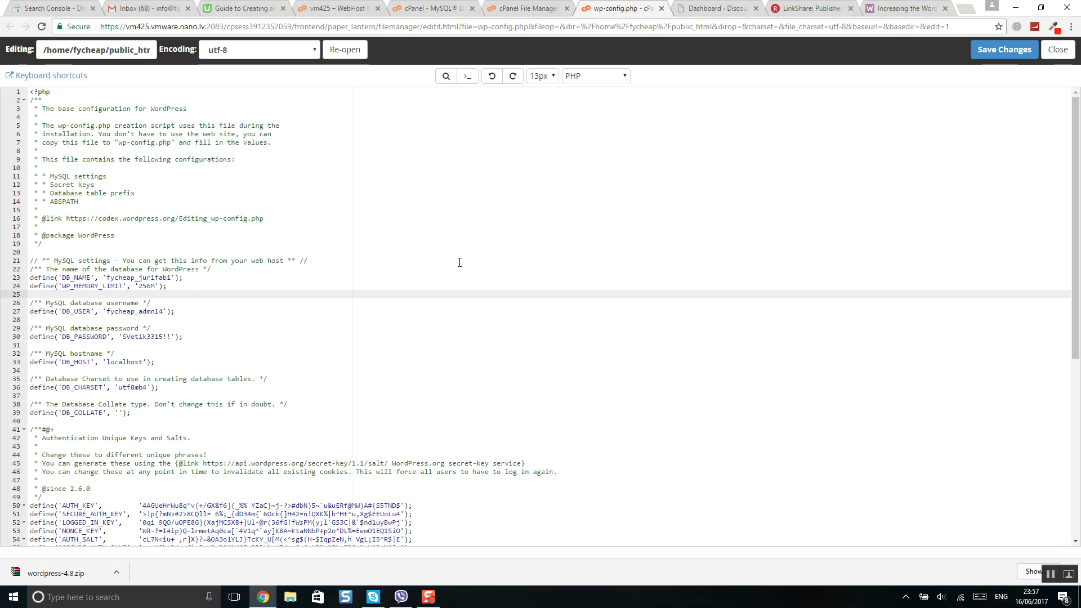
pyautogui.click(1005, 49)
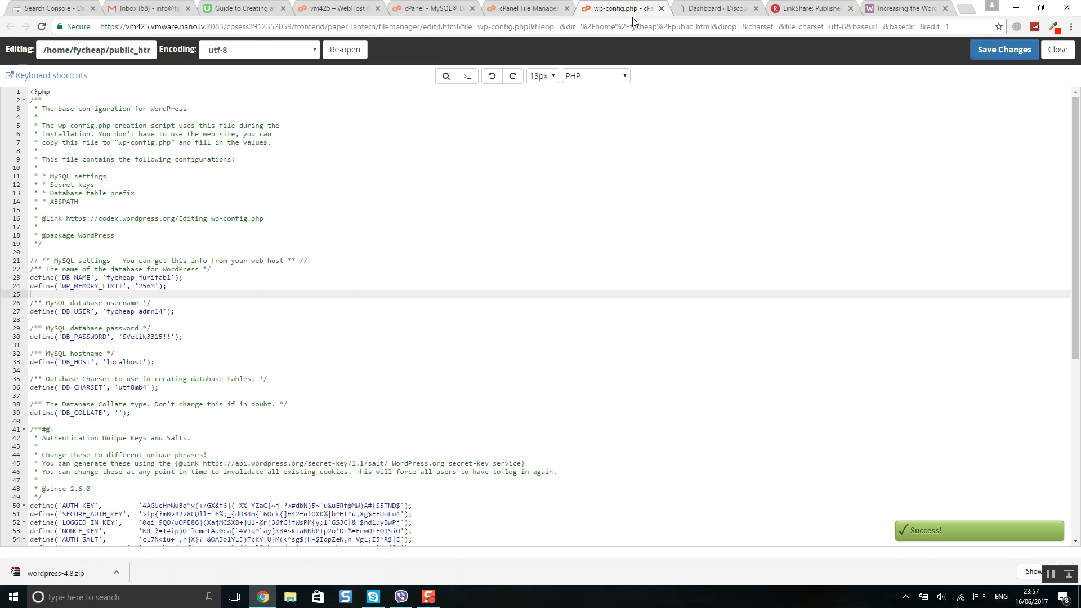
pyautogui.click(714, 9)
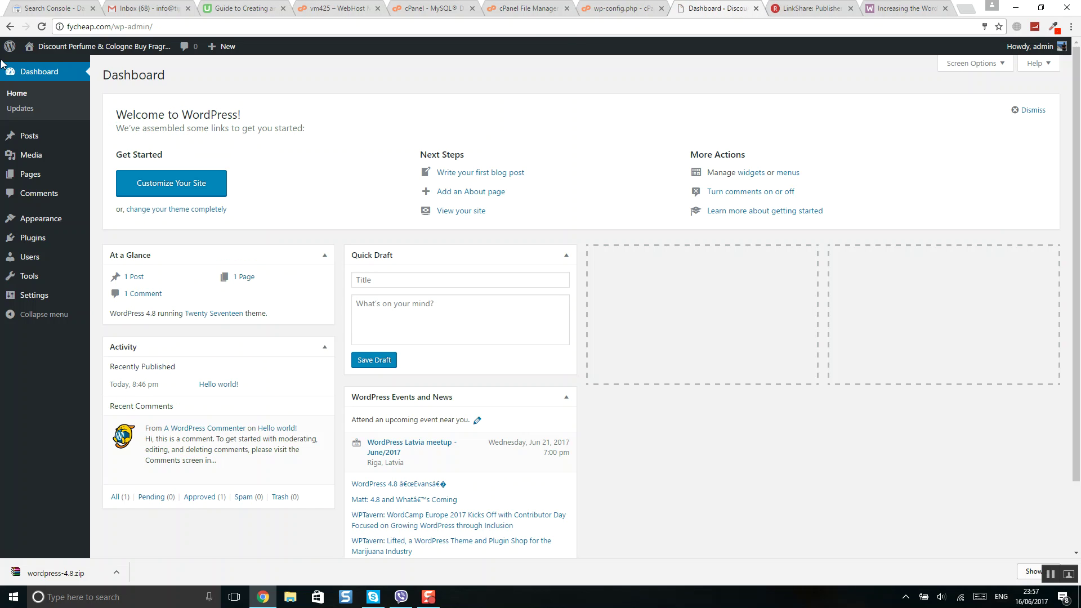
pyautogui.moveTo(100, 46)
pyautogui.click(49, 69)
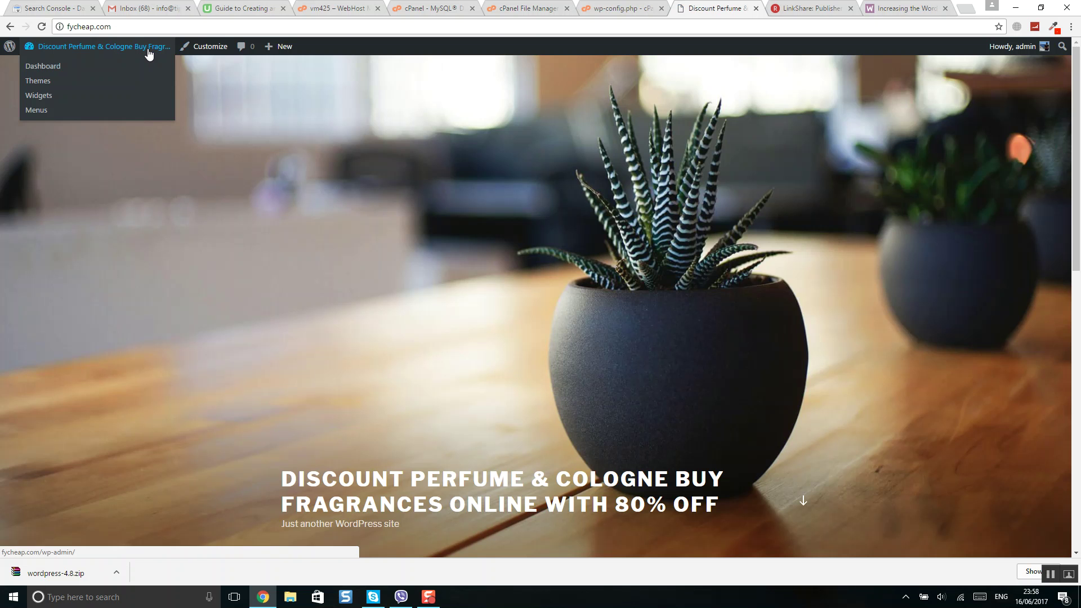
pyautogui.scroll(-4, 680, 292)
pyautogui.scroll(3, 592, 156)
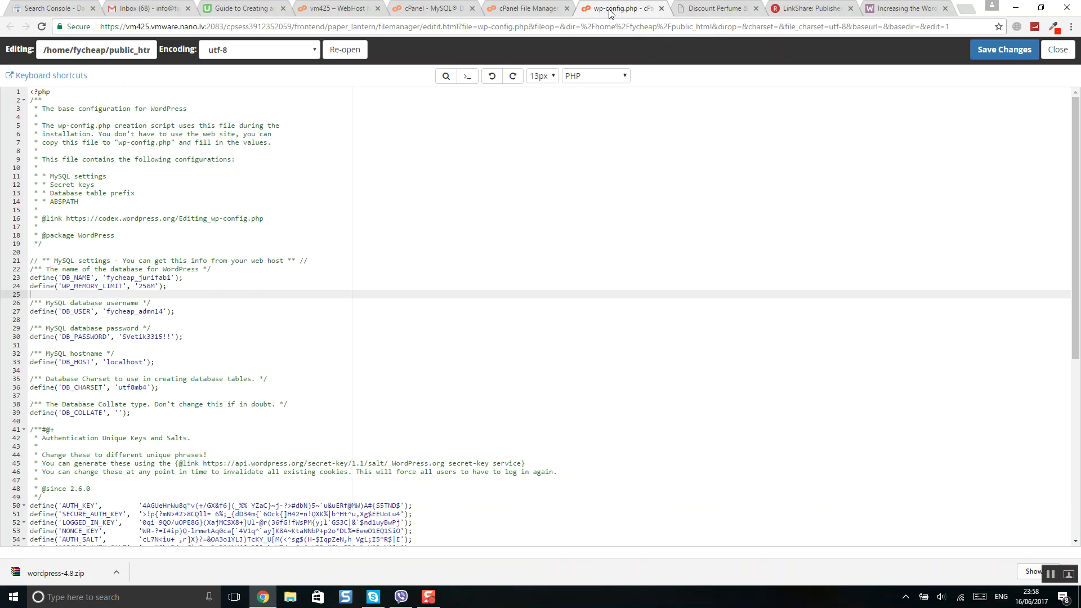
pyautogui.click(617, 9)
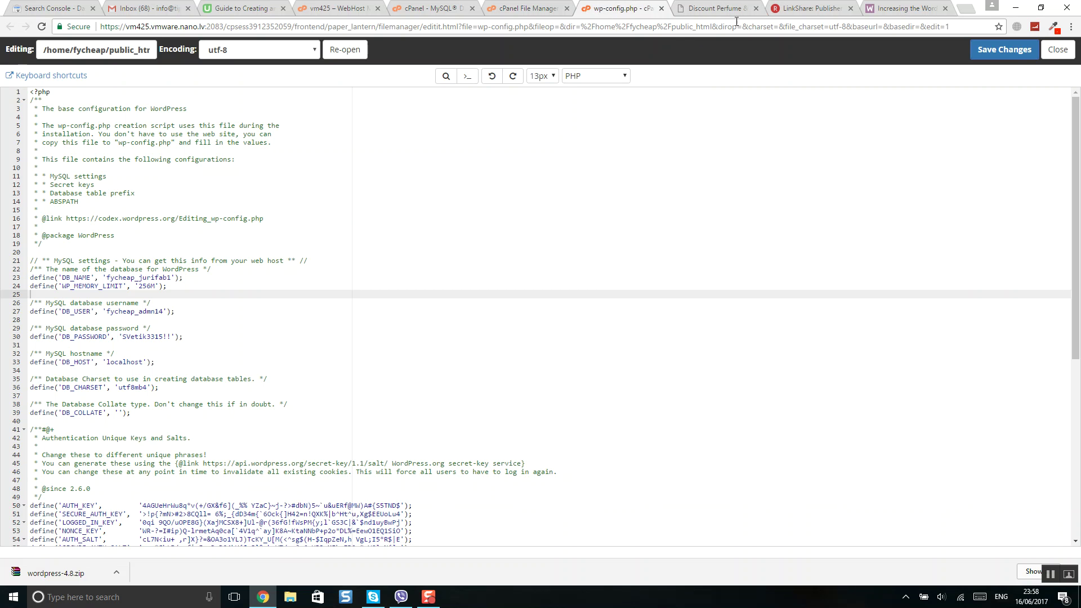
# Step: Close the wp-config.php editor and go to the wp-content/themes folder
pyautogui.click(1058, 49)
pyautogui.click(549, 9)
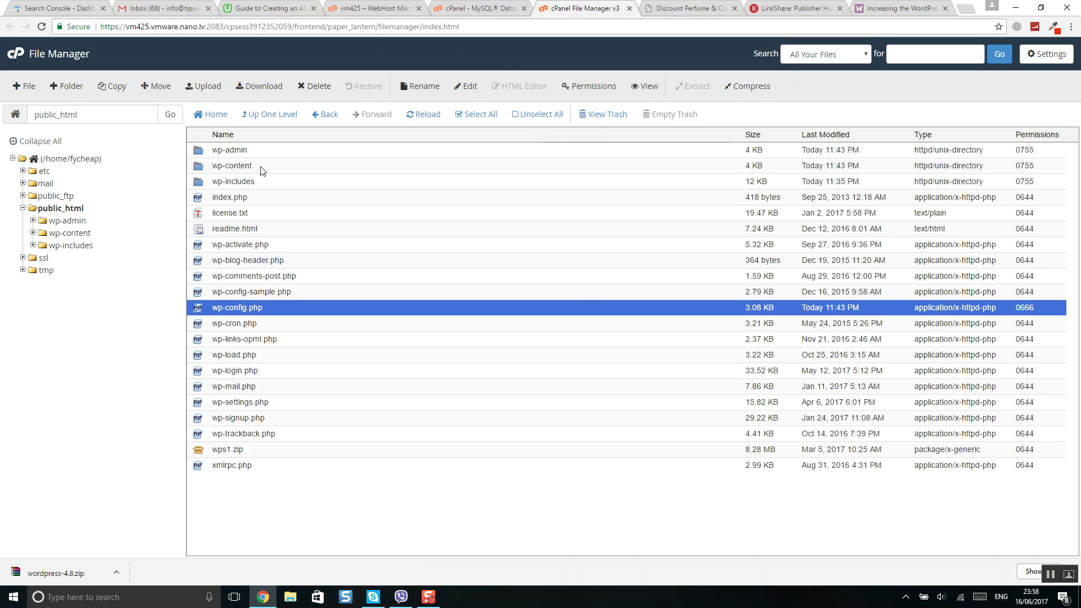
pyautogui.doubleClick(232, 166)
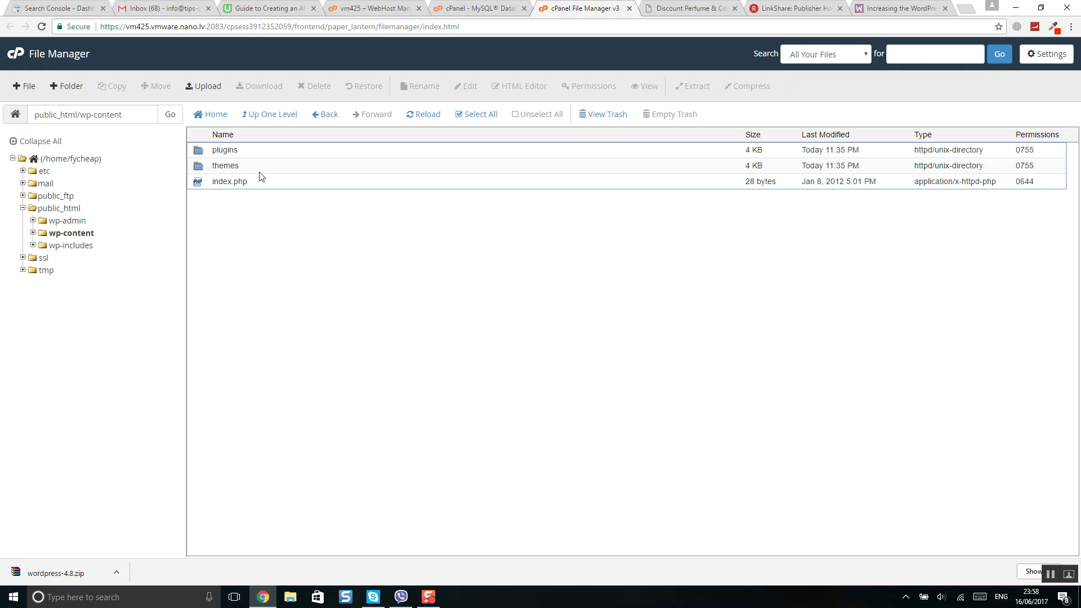
pyautogui.doubleClick(226, 166)
# Step: Permanently delete twentyfifteen, twentysixteen and twentyseventeen, skipping the trash
pyautogui.click(270, 181)
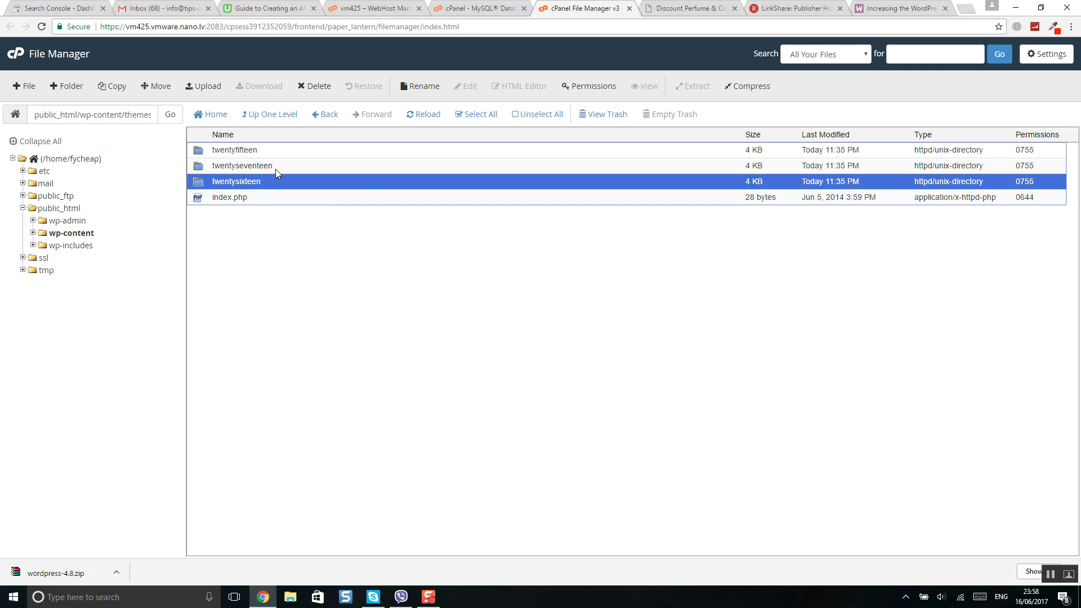
pyautogui.keyDown('ctrl'); pyautogui.click(258, 166); pyautogui.keyUp('ctrl')
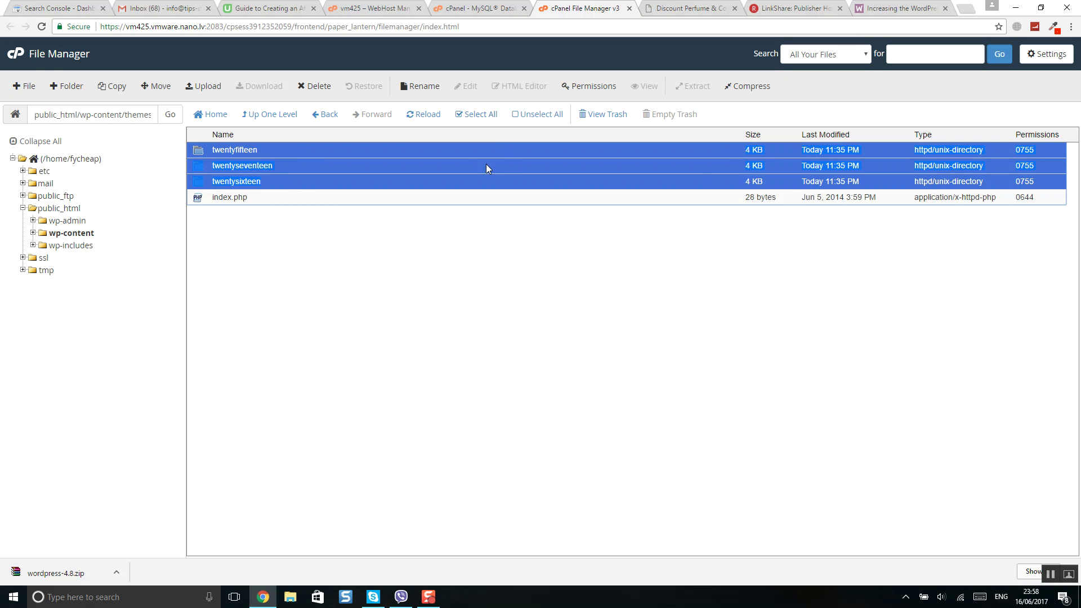
pyautogui.click(320, 87)
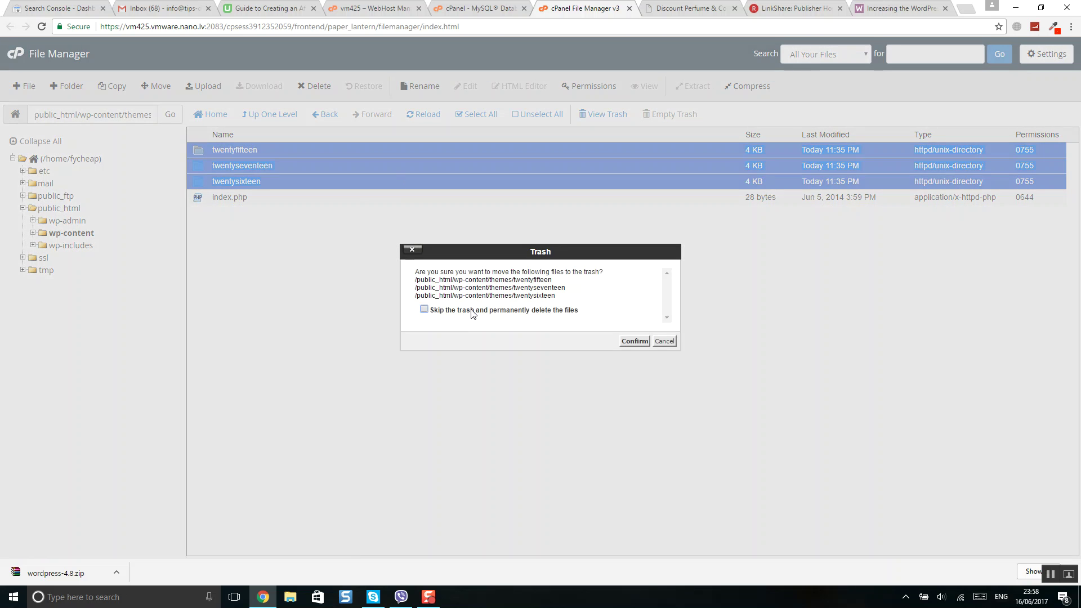
pyautogui.click(423, 307)
pyautogui.click(632, 340)
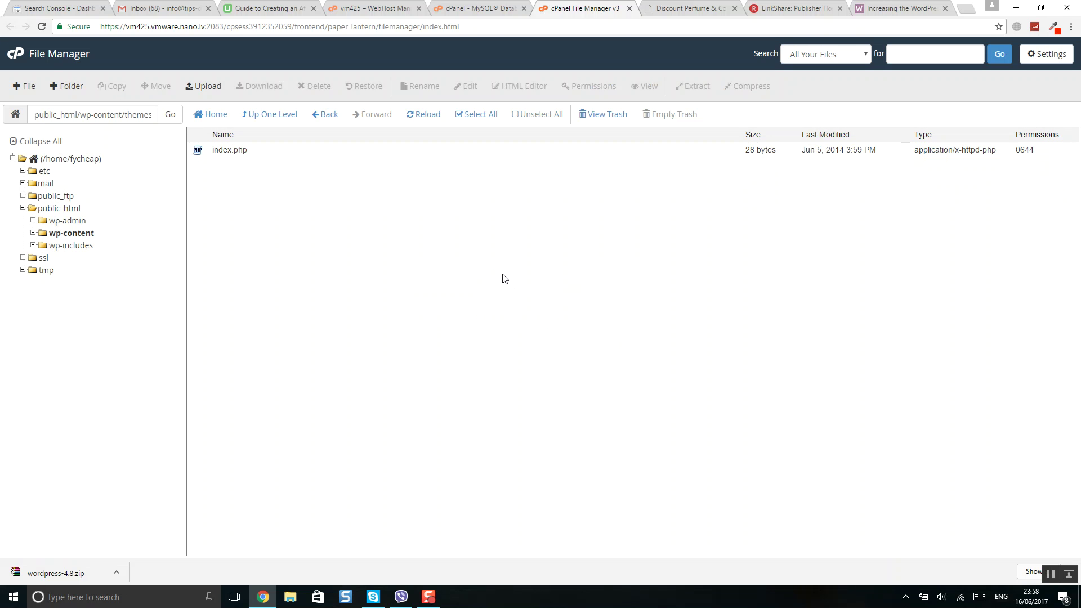